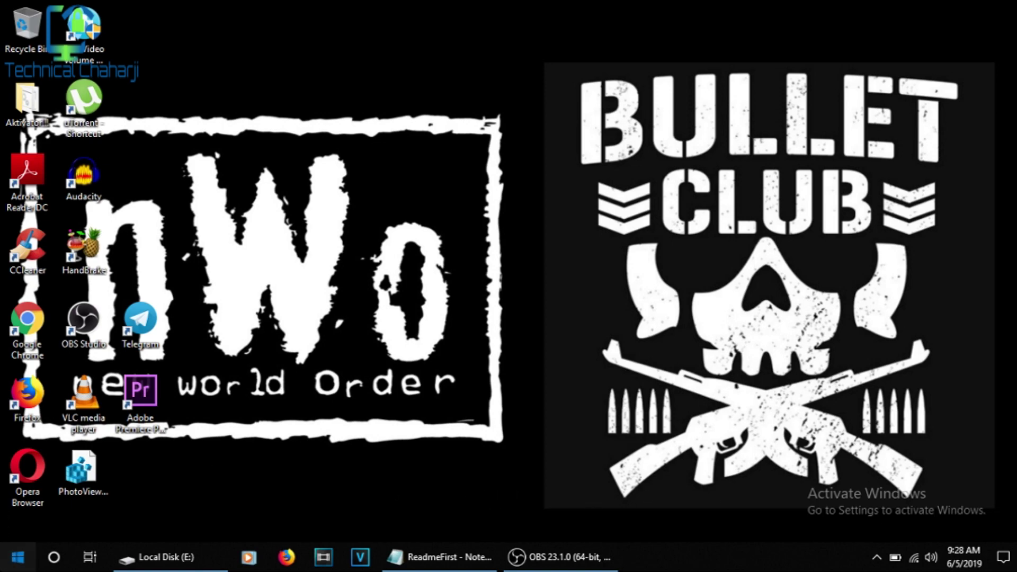
Step: Open Settings from Start, go to Update & Security, then to its Windows Security page
{"action": "left_click", "coordinate": [17, 556]}
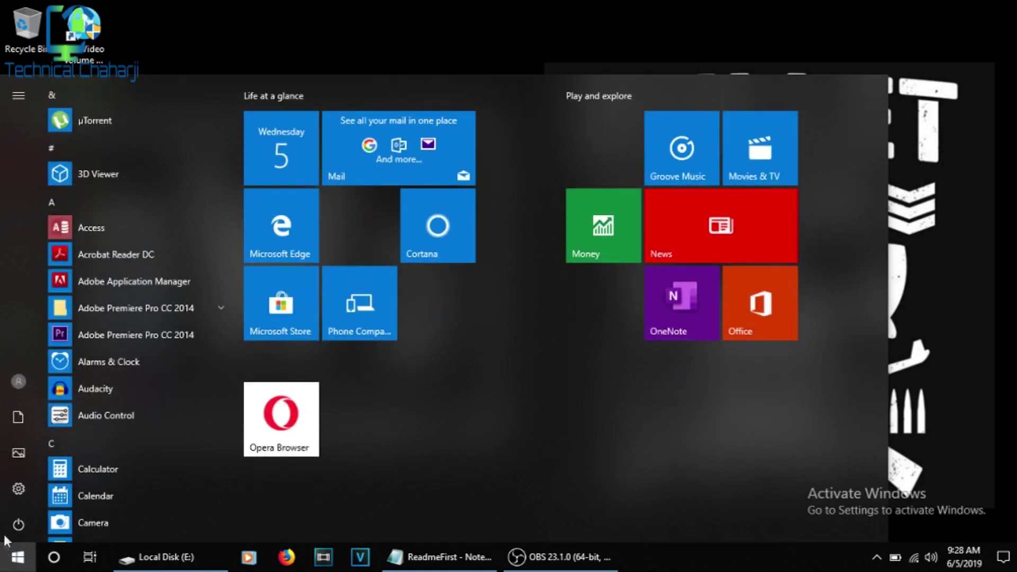
{"action": "left_click", "coordinate": [15, 492]}
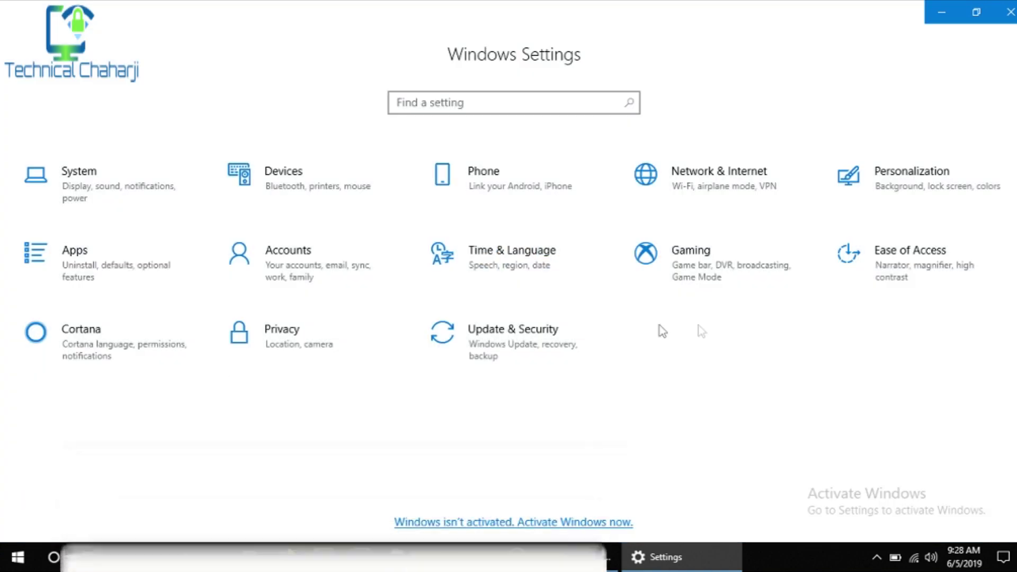
{"action": "left_click", "coordinate": [508, 336]}
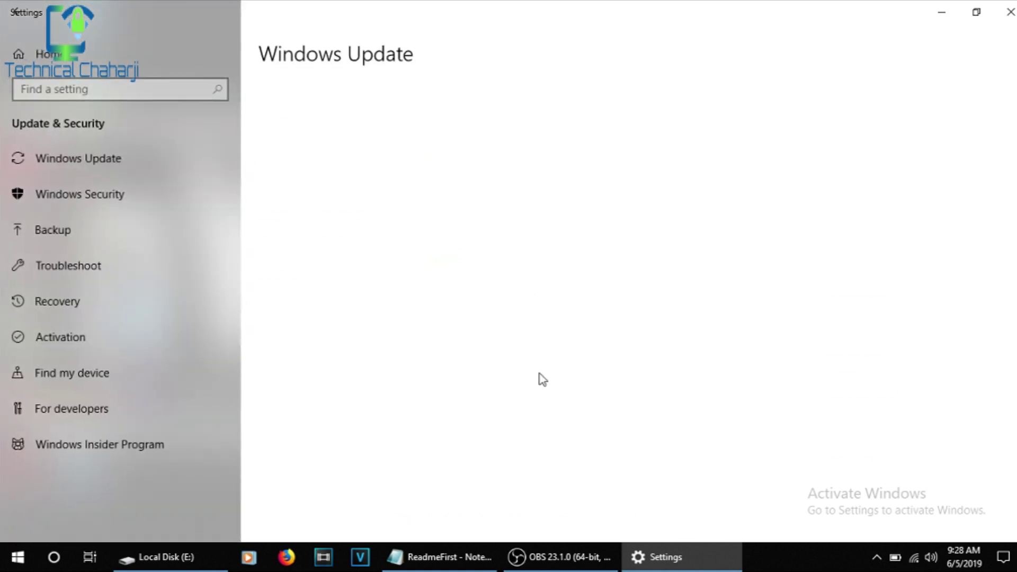
{"action": "left_click", "coordinate": [108, 194]}
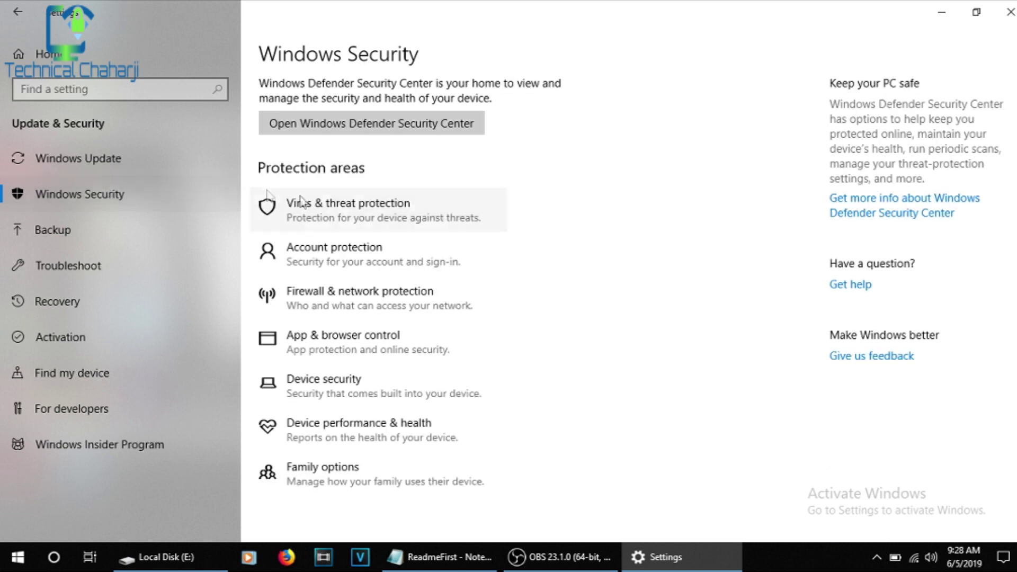
Step: Turn off Defender real-time protection under Virus & threat protection, then bring up Local Disk (E:)
{"action": "left_click", "coordinate": [339, 206]}
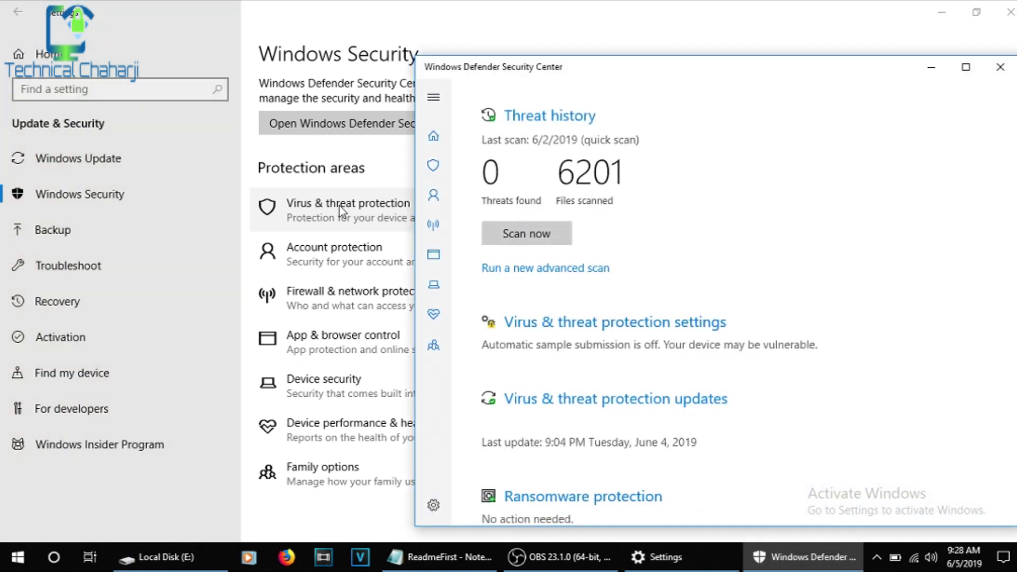
{"action": "left_click", "coordinate": [534, 325]}
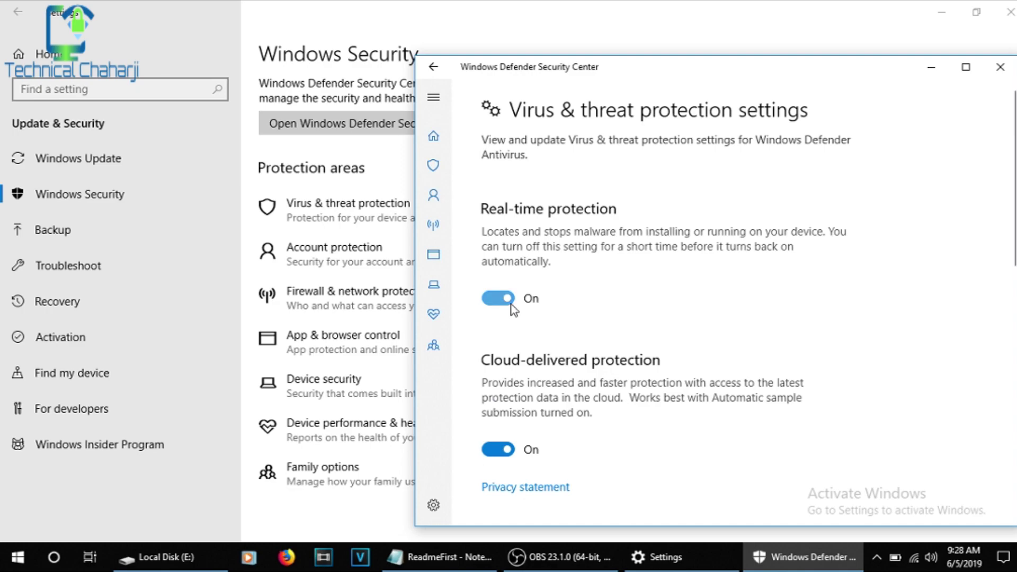
{"action": "left_click", "coordinate": [509, 304]}
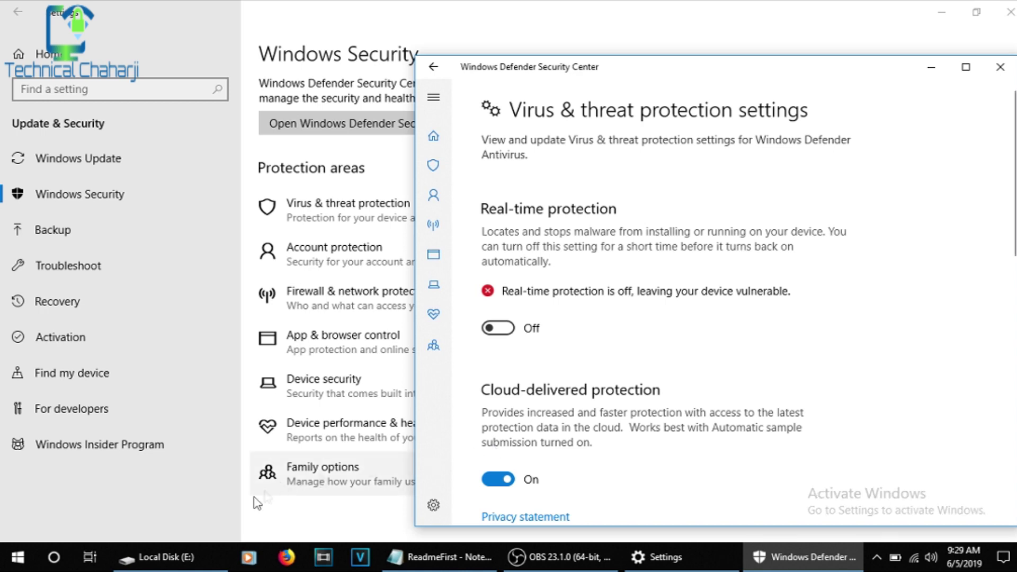
{"action": "left_click", "coordinate": [167, 562]}
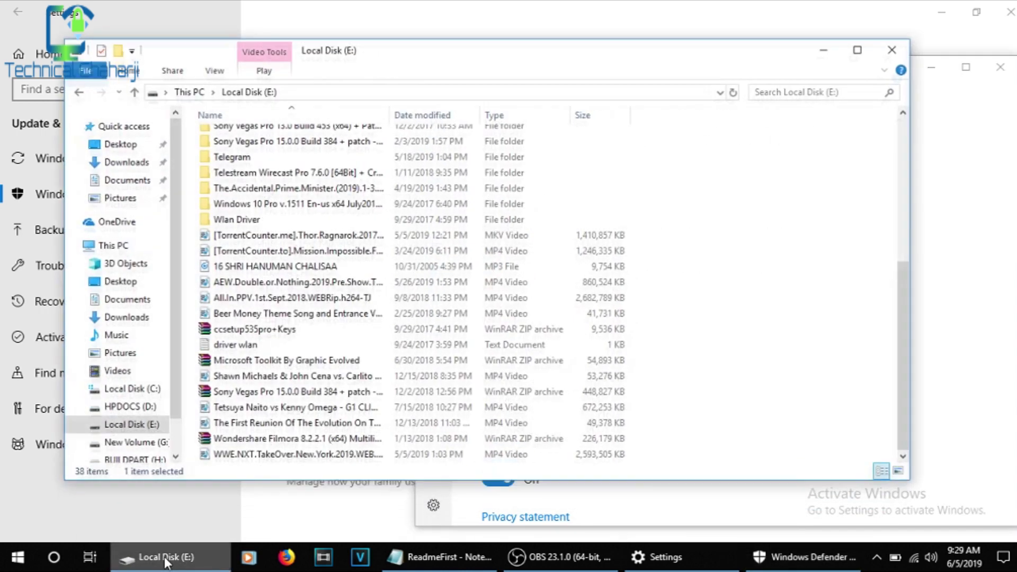
Step: Extract the Microsoft Toolkit zip to 'Microsoft Toolkit By Graphic Evolved\' on E:
{"action": "left_click", "coordinate": [309, 365]}
{"action": "right_click", "coordinate": [309, 366]}
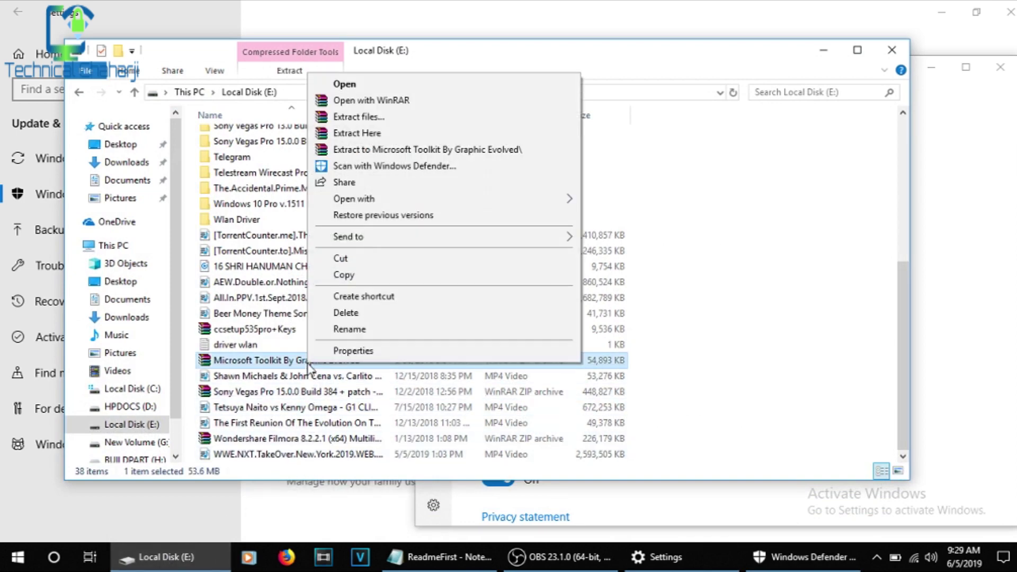
{"action": "left_click", "coordinate": [478, 151]}
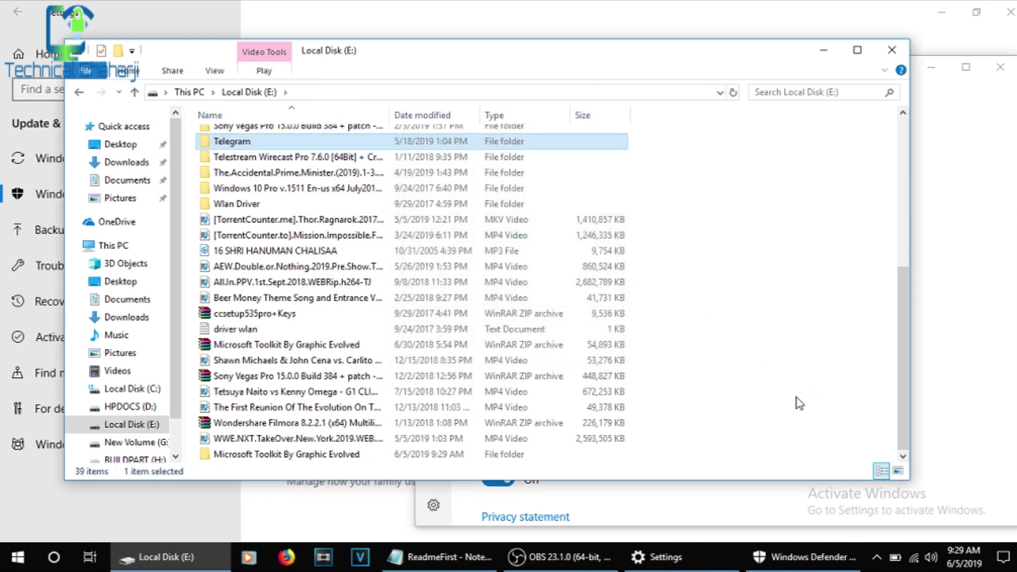
Step: Open the extracted Microsoft Toolkit By Graphic Evolved folder, show the desktop, then restore the folder window
{"action": "left_click_drag", "start_coordinate": [906, 319], "coordinate": [906, 205]}
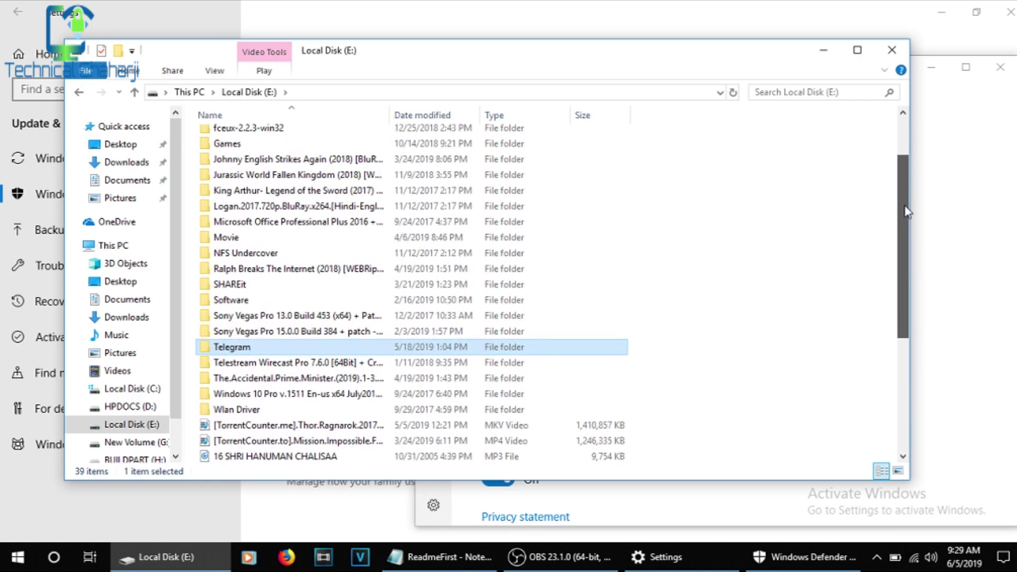
{"action": "left_click", "coordinate": [358, 229]}
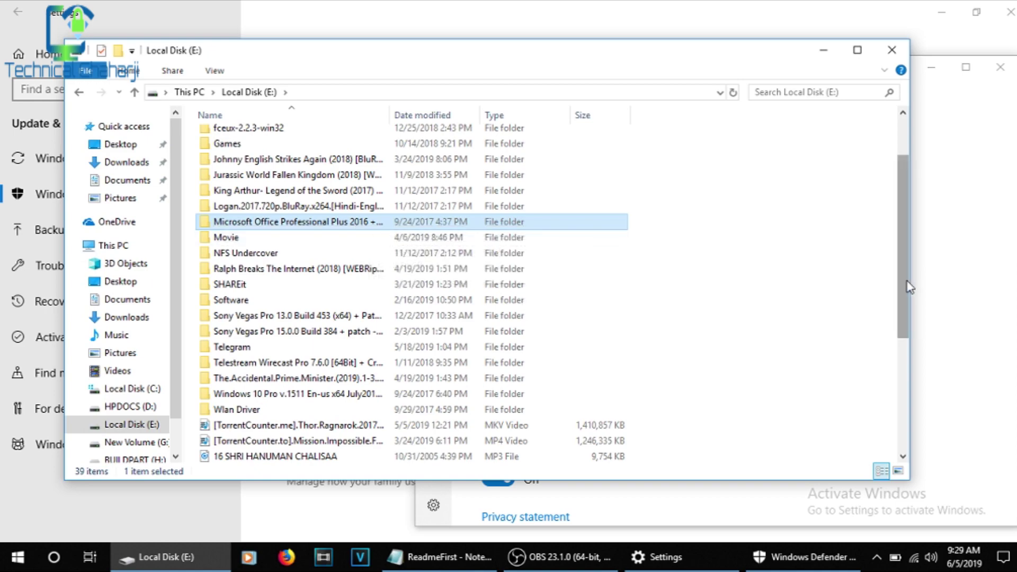
{"action": "left_click_drag", "start_coordinate": [907, 286], "coordinate": [900, 466]}
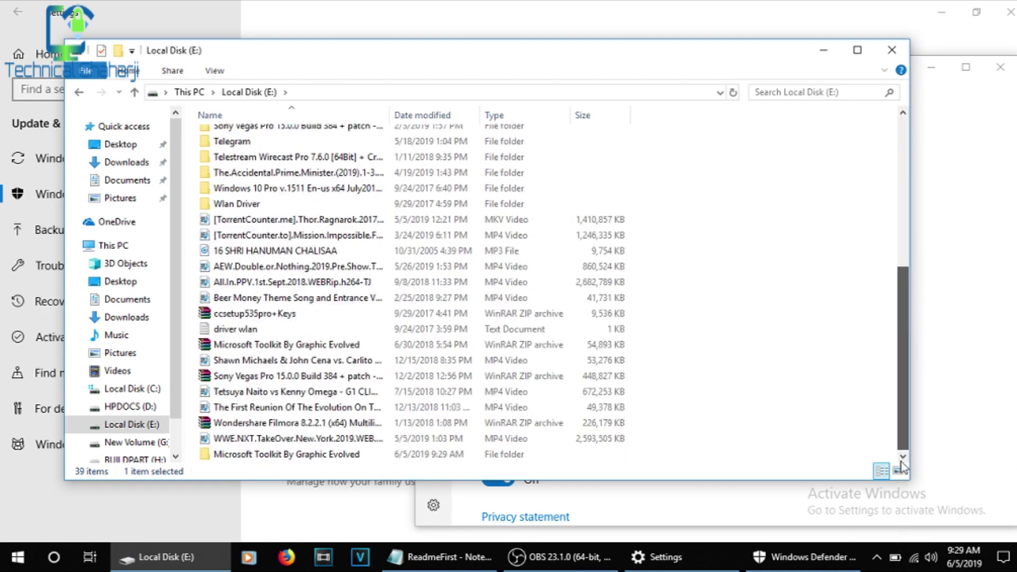
{"action": "double_click", "coordinate": [299, 457]}
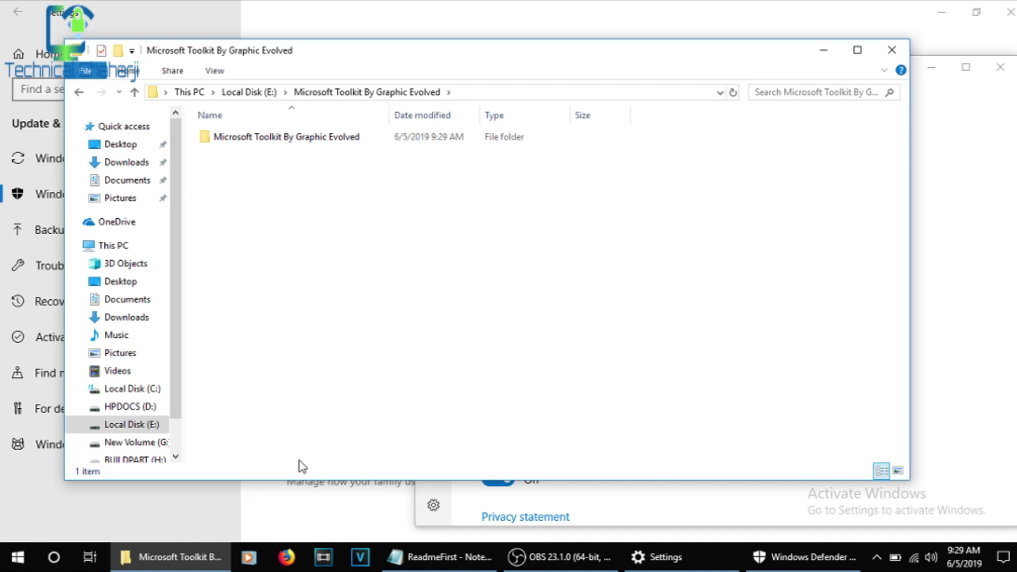
{"action": "key", "text": "super+d"}
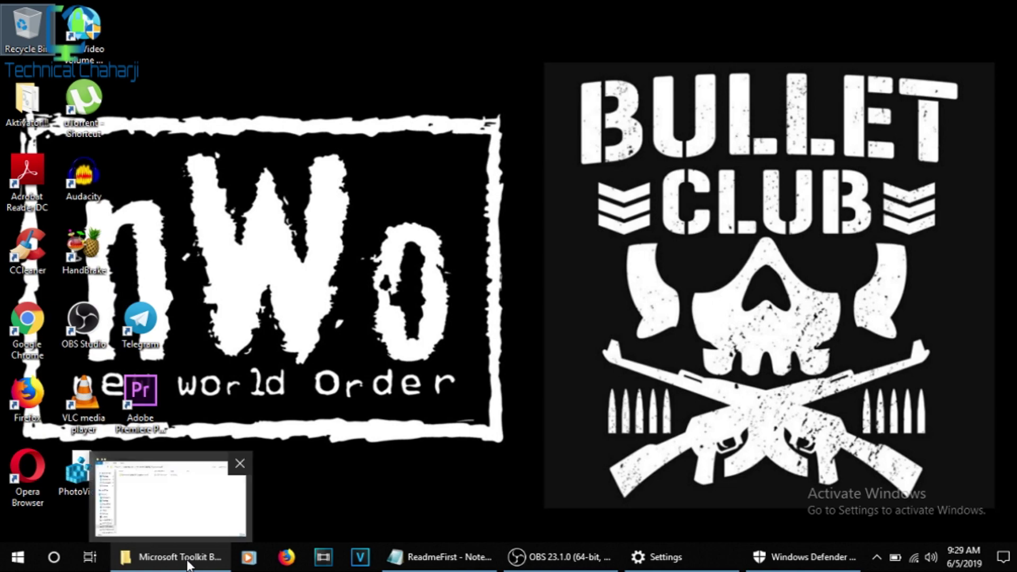
{"action": "left_click", "coordinate": [188, 565]}
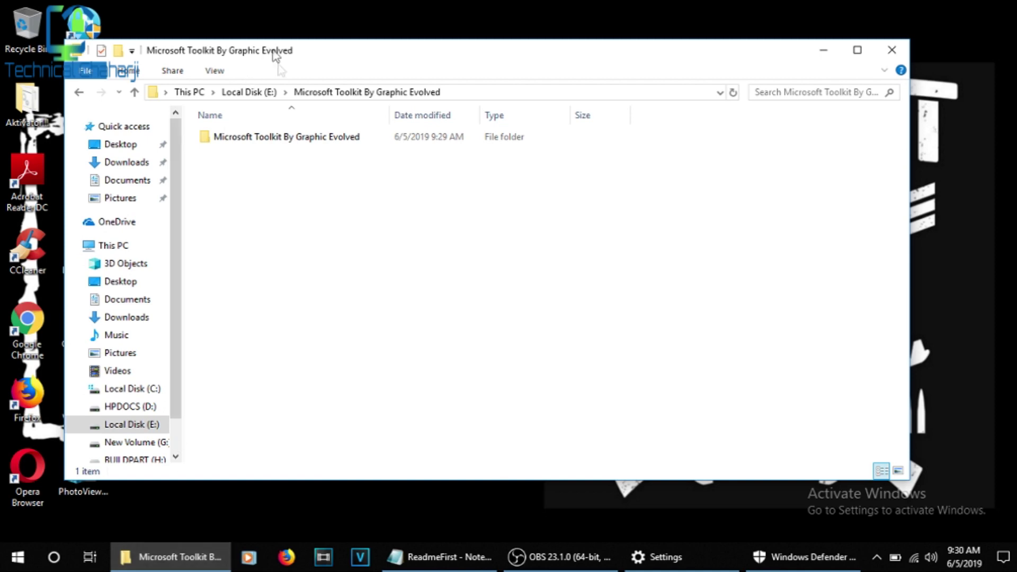
Step: Open the inner toolkit folder, select the application, and view the ReadmeFirst instructions
{"action": "double_click", "coordinate": [279, 136]}
{"action": "left_click", "coordinate": [280, 137]}
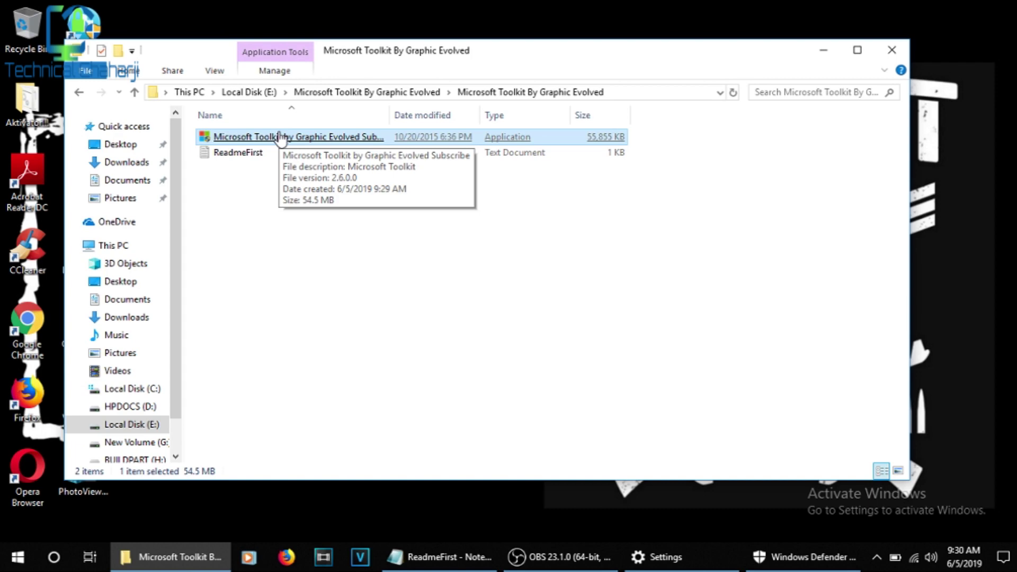
{"action": "left_click", "coordinate": [423, 564]}
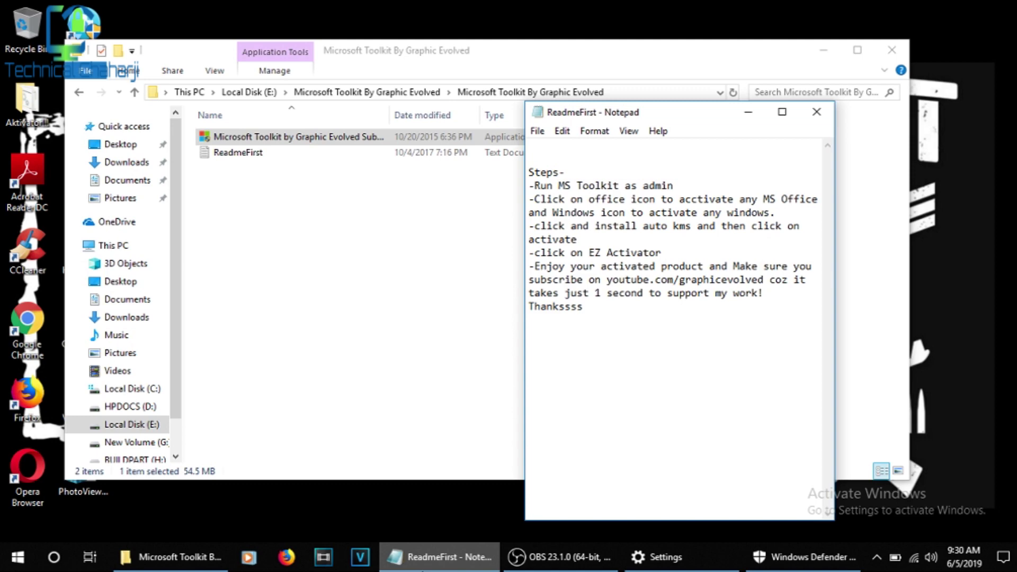
Step: Launch Microsoft Toolkit 2.6 BETA 5 and bring its window forward alongside the readme
{"action": "double_click", "coordinate": [349, 139]}
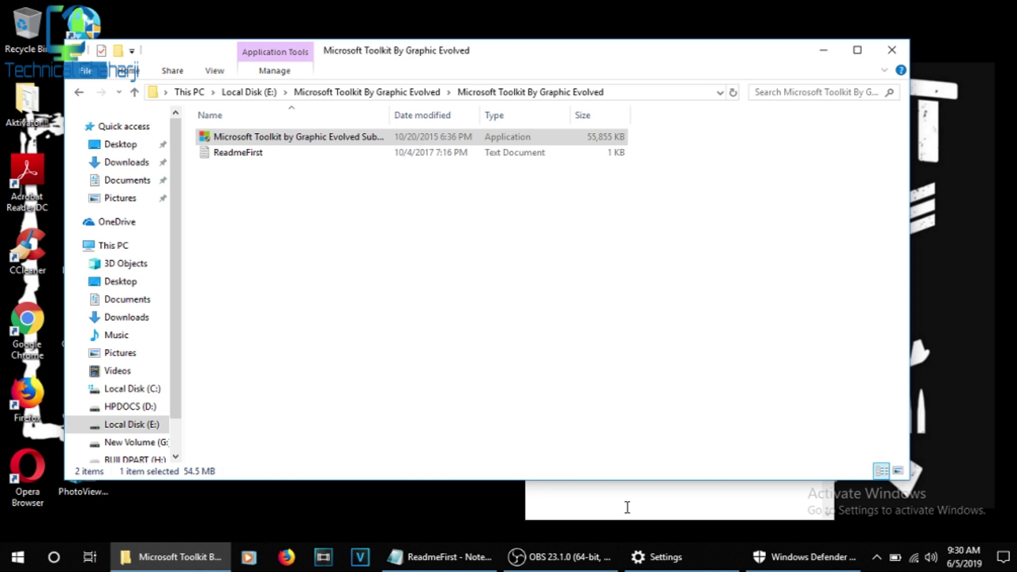
{"action": "mouse_move", "coordinate": [391, 559]}
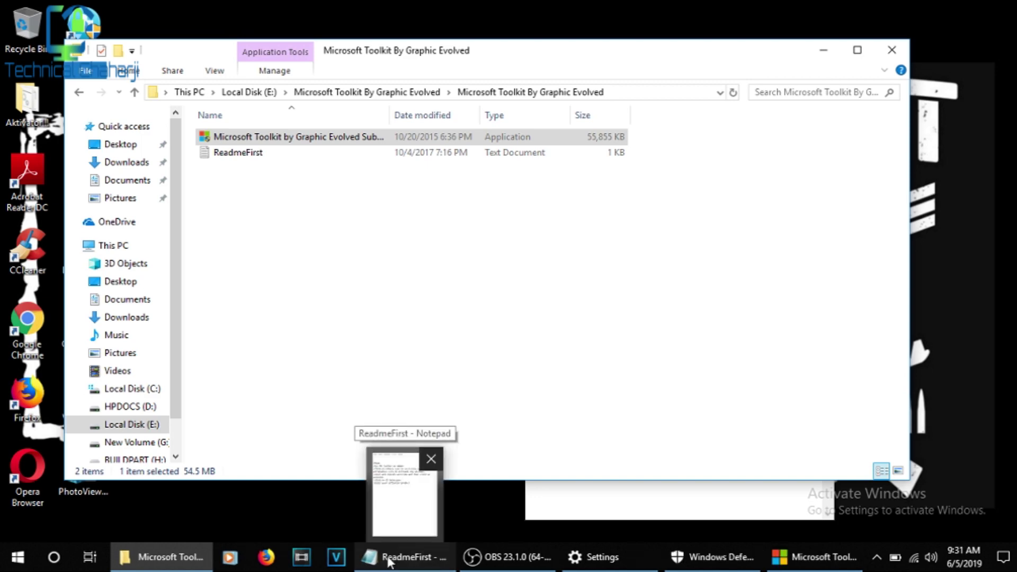
{"action": "left_click", "coordinate": [390, 560]}
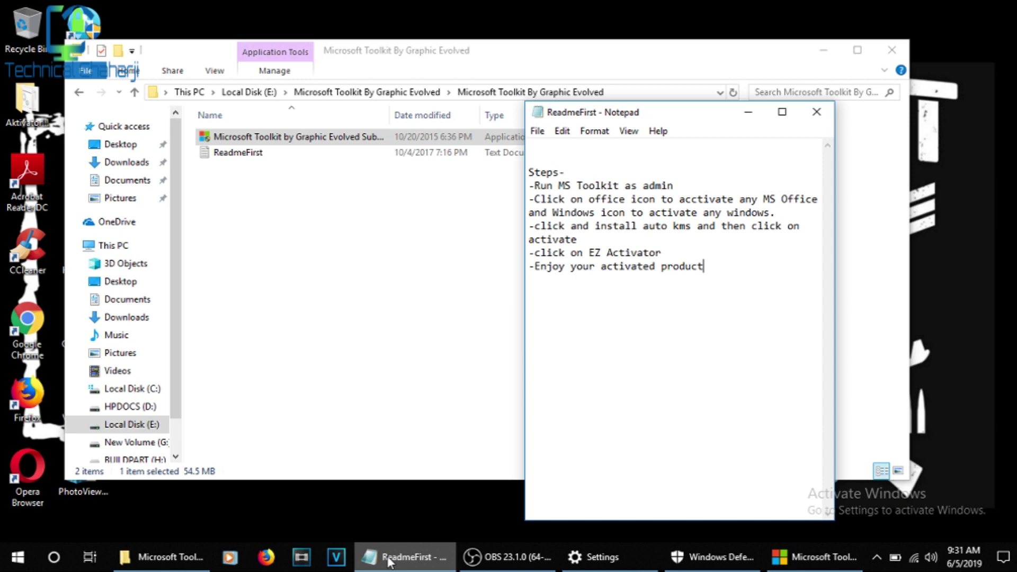
{"action": "left_click", "coordinate": [794, 556]}
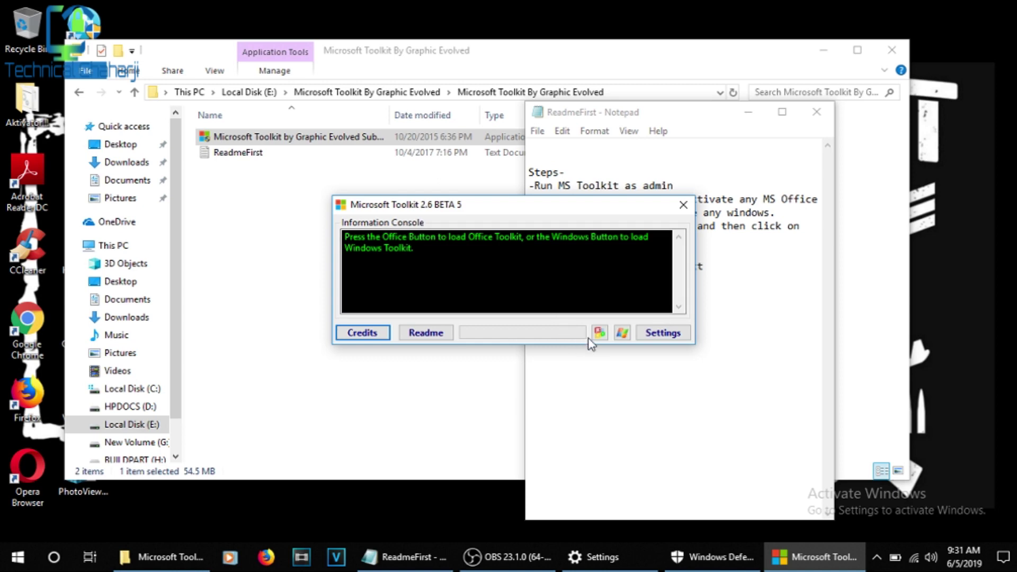
Step: Load the Windows Toolkit, reporting Windows 10 x64 supported, and move its window up-left
{"action": "left_click", "coordinate": [621, 334]}
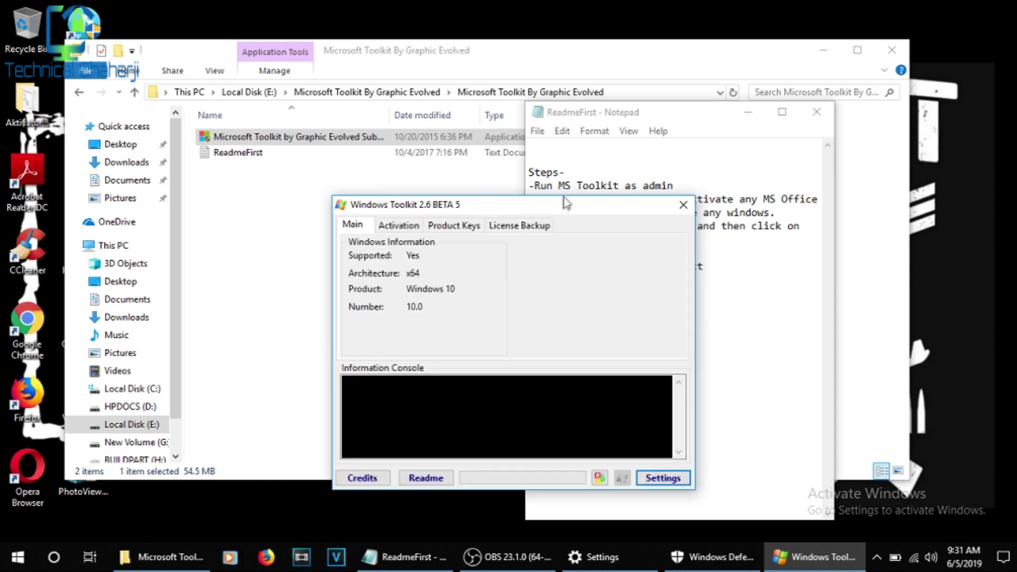
{"action": "left_click_drag", "start_coordinate": [563, 206], "coordinate": [376, 121]}
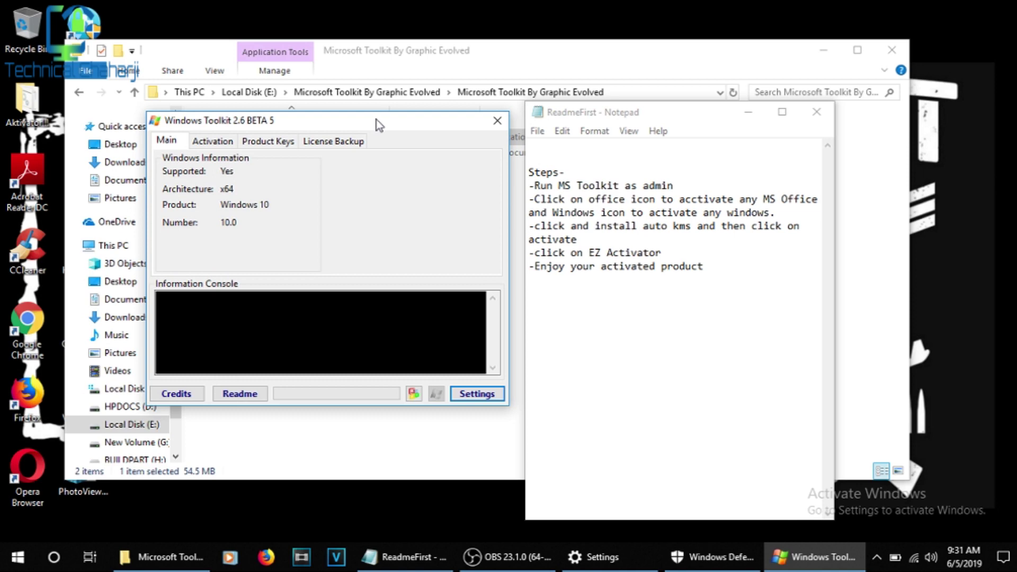
Step: On the Activation tab, install AutoKMS and start activating Windows Professional
{"action": "left_click", "coordinate": [212, 141]}
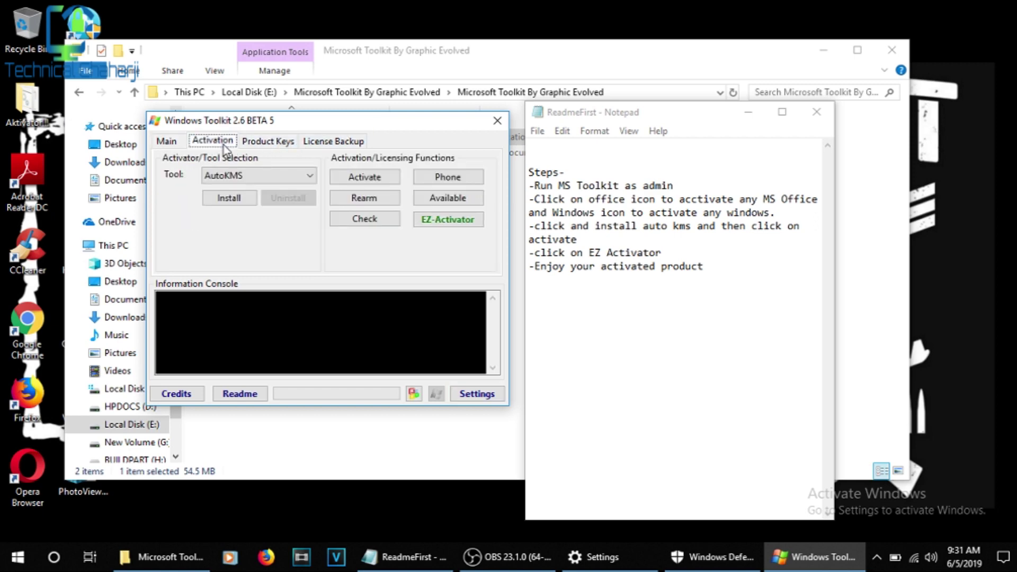
{"action": "left_click", "coordinate": [223, 203]}
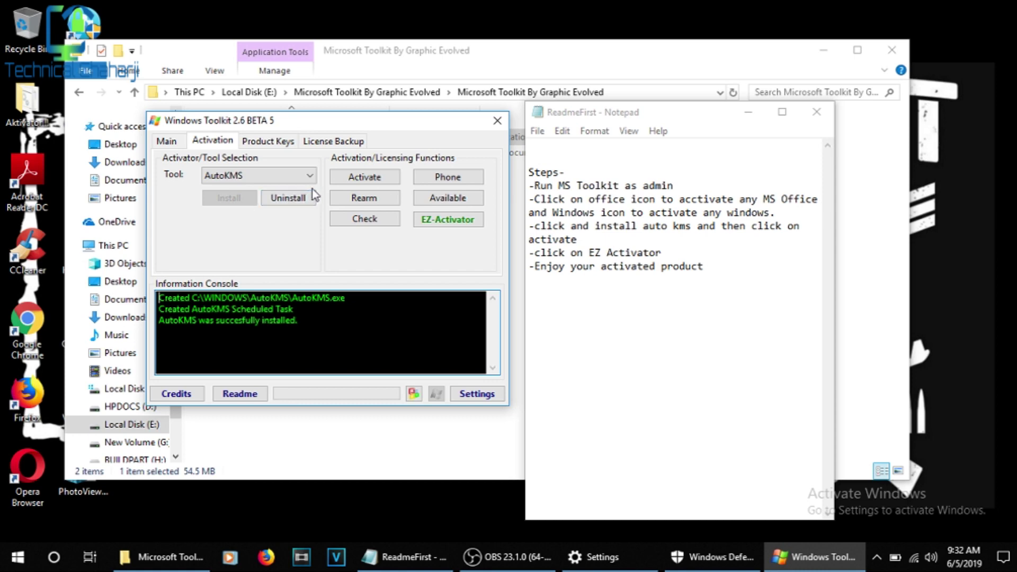
{"action": "left_click", "coordinate": [365, 179]}
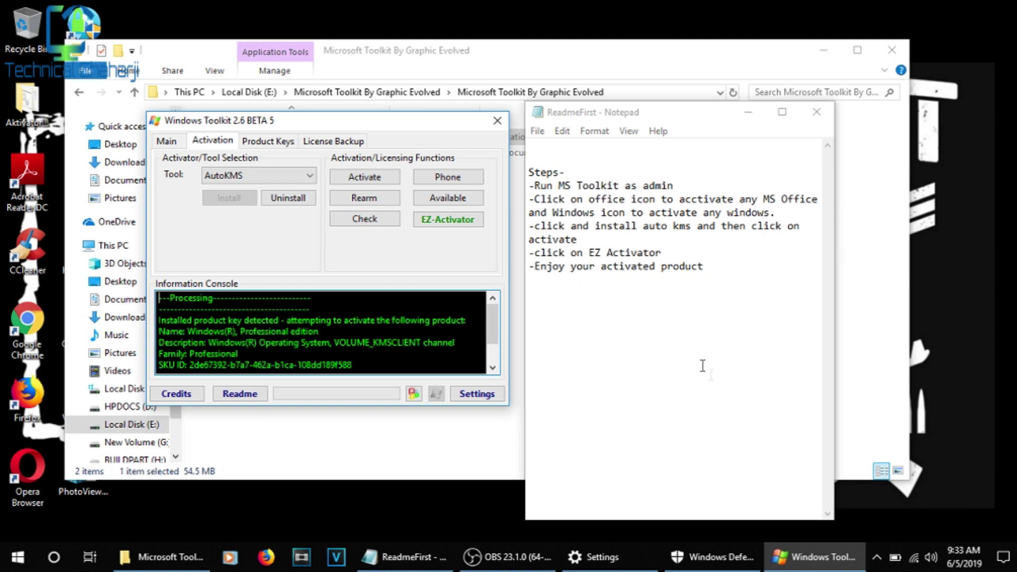
Step: Run EZ-Activator, then bring the ReadmeFirst notes to the front
{"action": "left_click", "coordinate": [448, 219]}
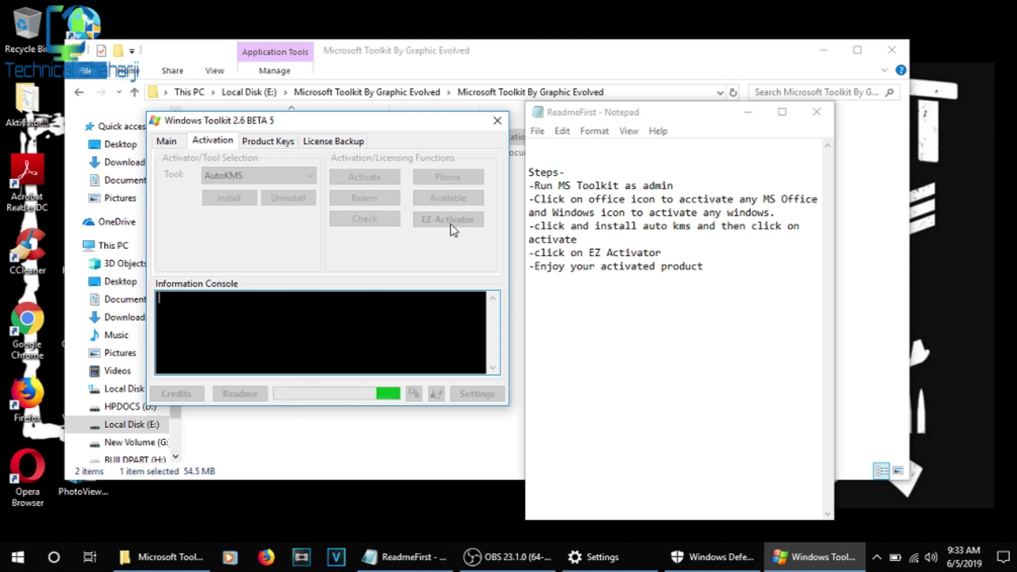
{"action": "left_click", "coordinate": [818, 111]}
Step: Close ReadmeFirst.txt saving changes, close the toolkit folder, and close the toolkit window when finished
{"action": "left_click", "coordinate": [819, 112]}
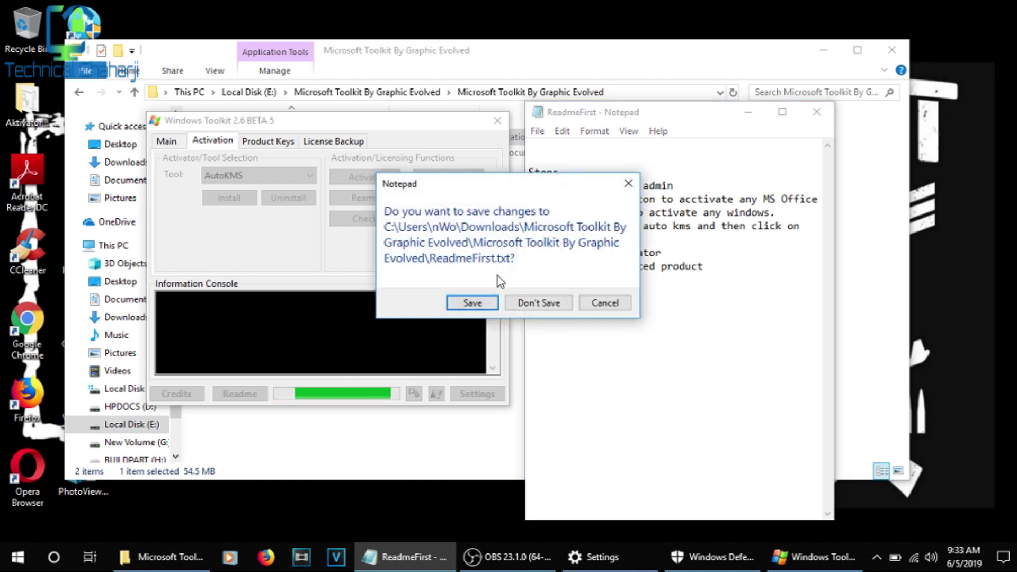
{"action": "left_click", "coordinate": [475, 301]}
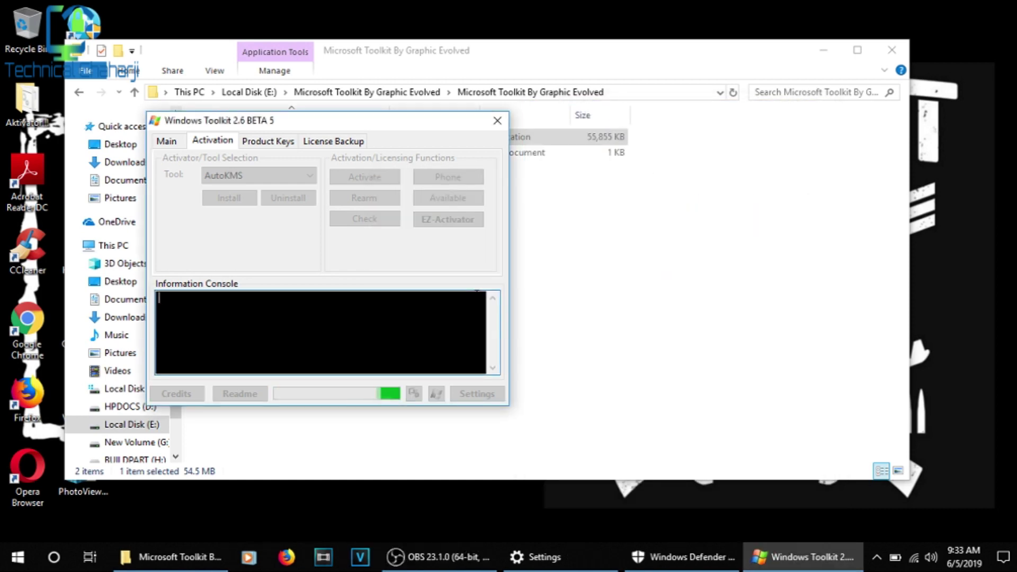
{"action": "left_click", "coordinate": [892, 49]}
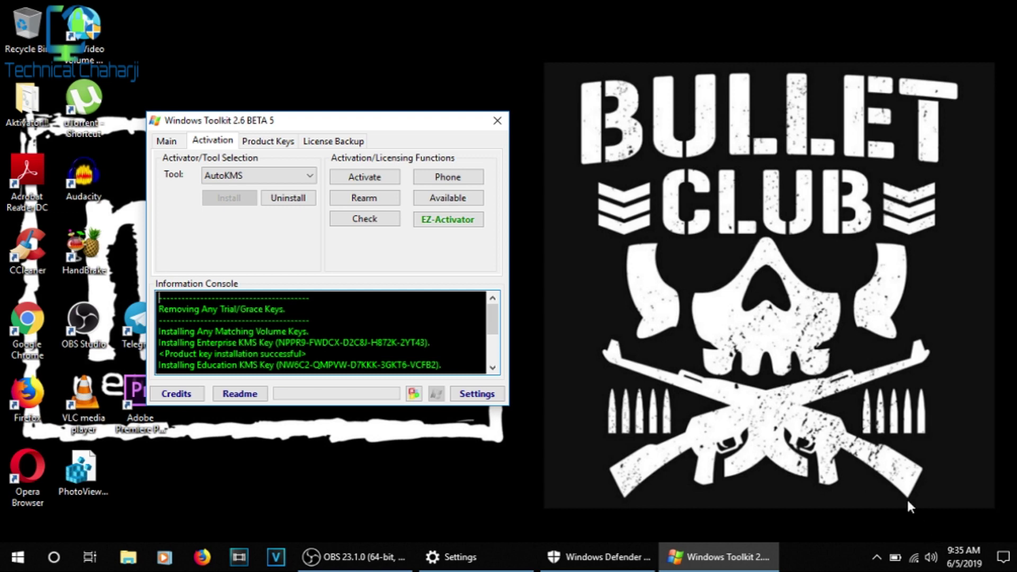
{"action": "left_click", "coordinate": [500, 121]}
Step: Confirm real-time protection is On in Windows Defender Security Center, then close it
{"action": "left_click", "coordinate": [597, 560]}
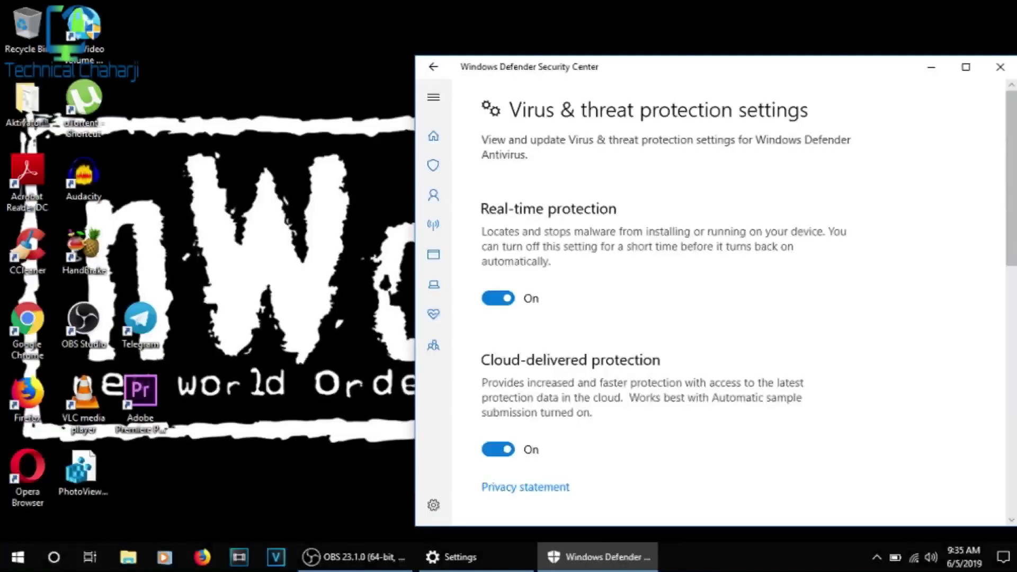
{"action": "left_click", "coordinate": [1006, 67]}
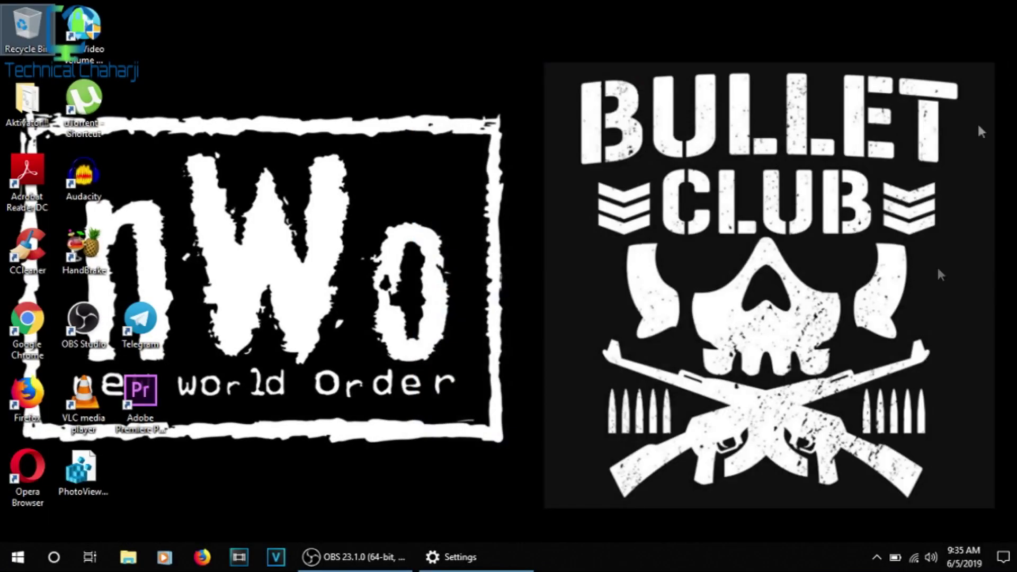